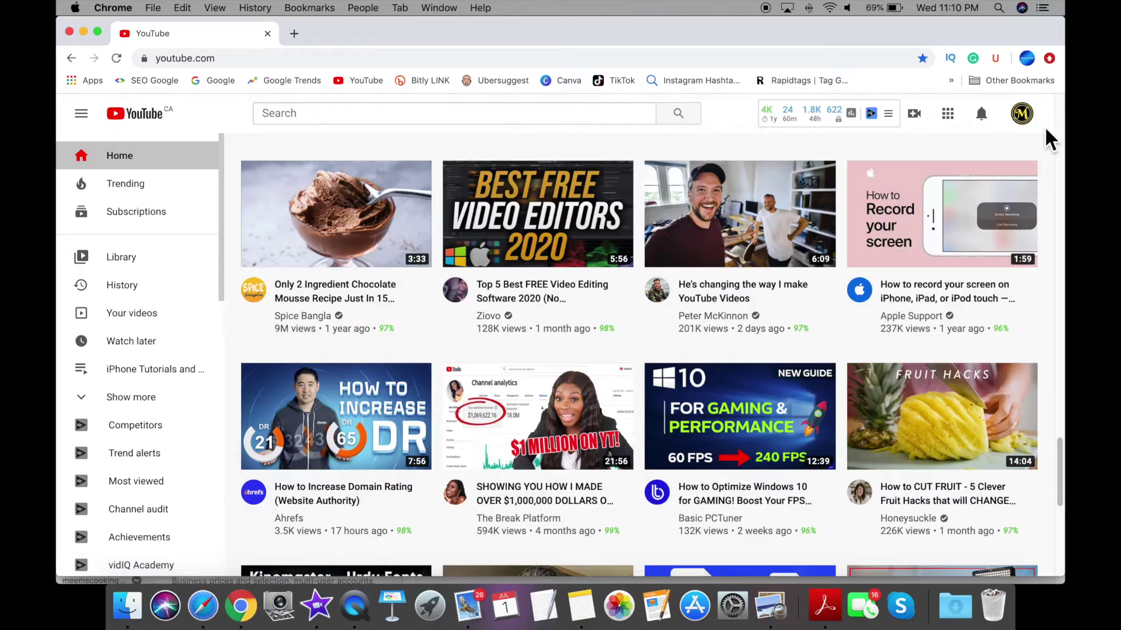
Step: Go to your own channel page and select the view_as=subscriber ending of its address
click(1027, 119)
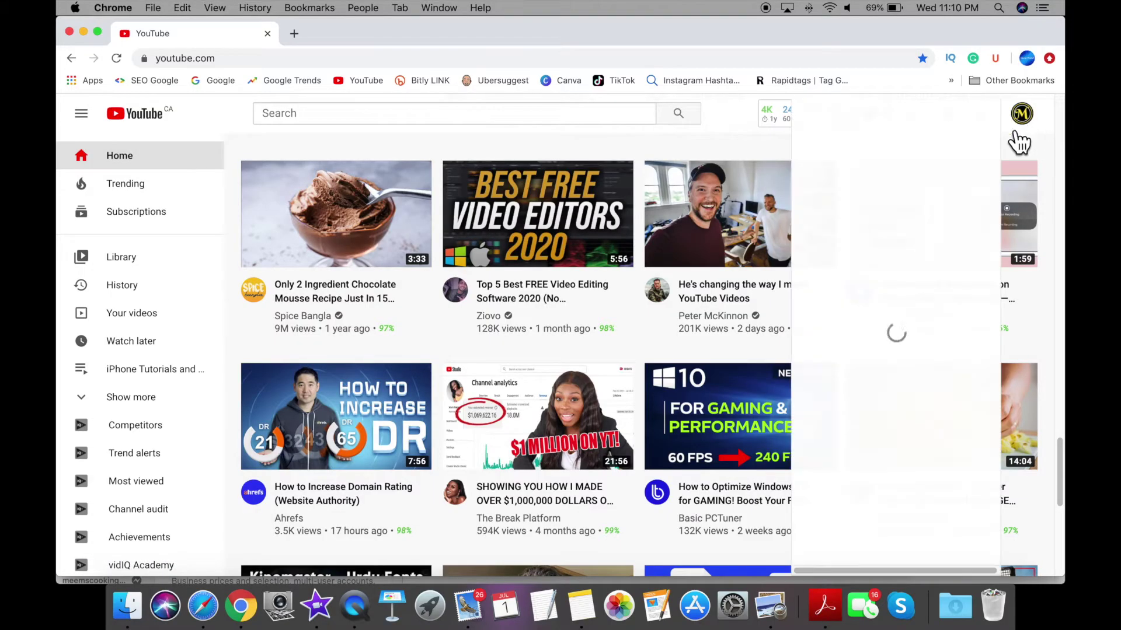
click(938, 185)
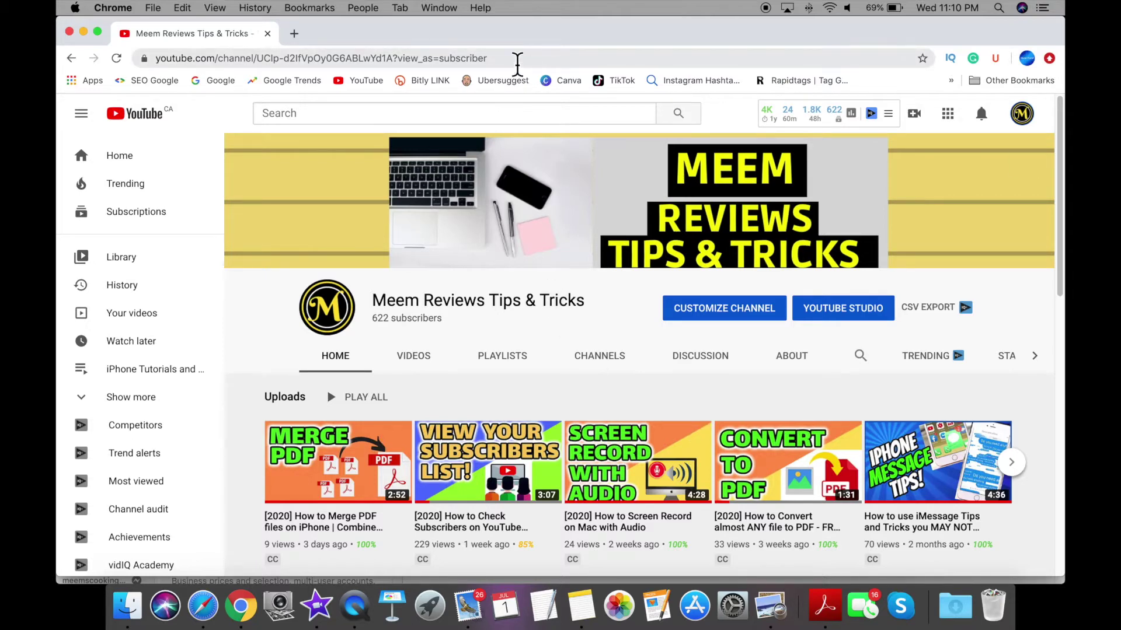
drag(516, 58, 394, 58)
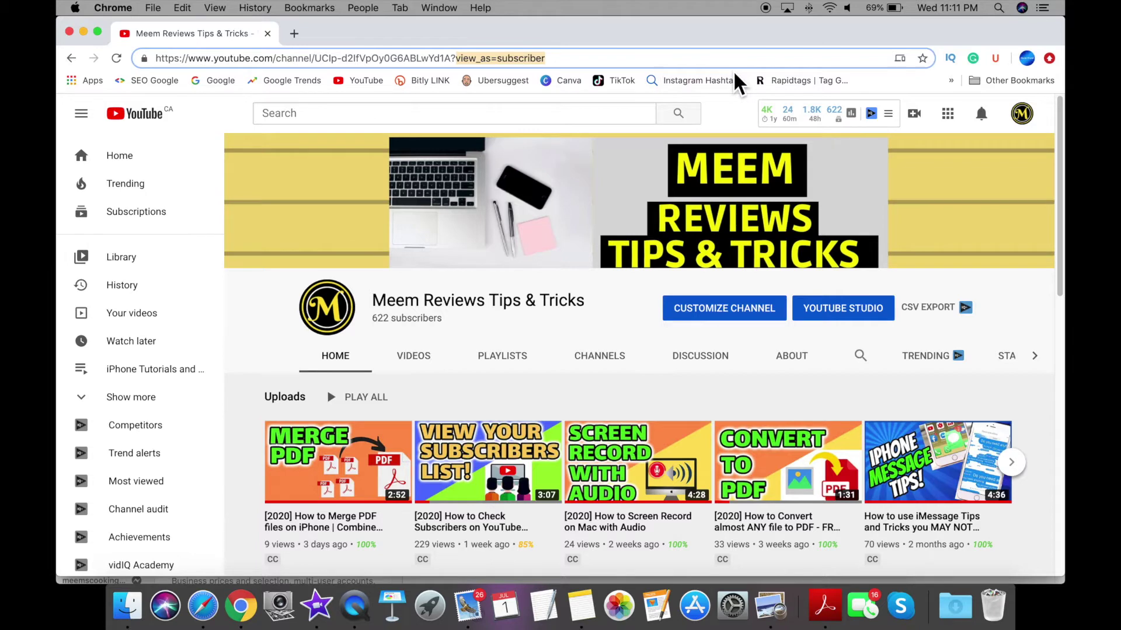
Step: Replace view_as=subscriber with sub_confirmation=1 in the channel URL and select the whole address
text(sub_confirmation=1)
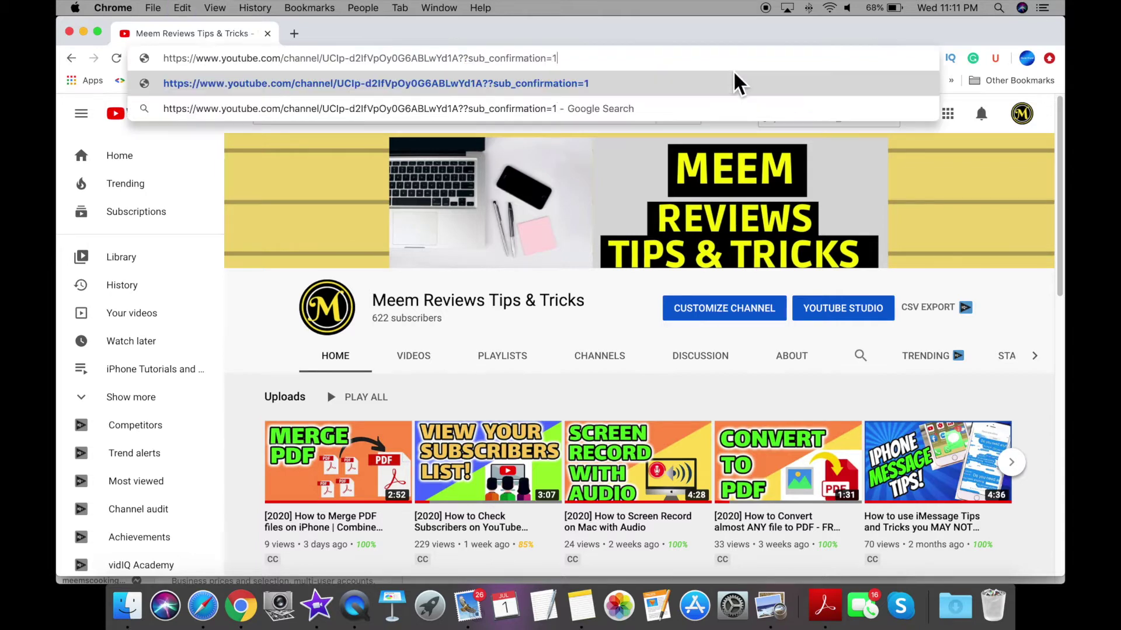
drag(468, 65, 572, 64)
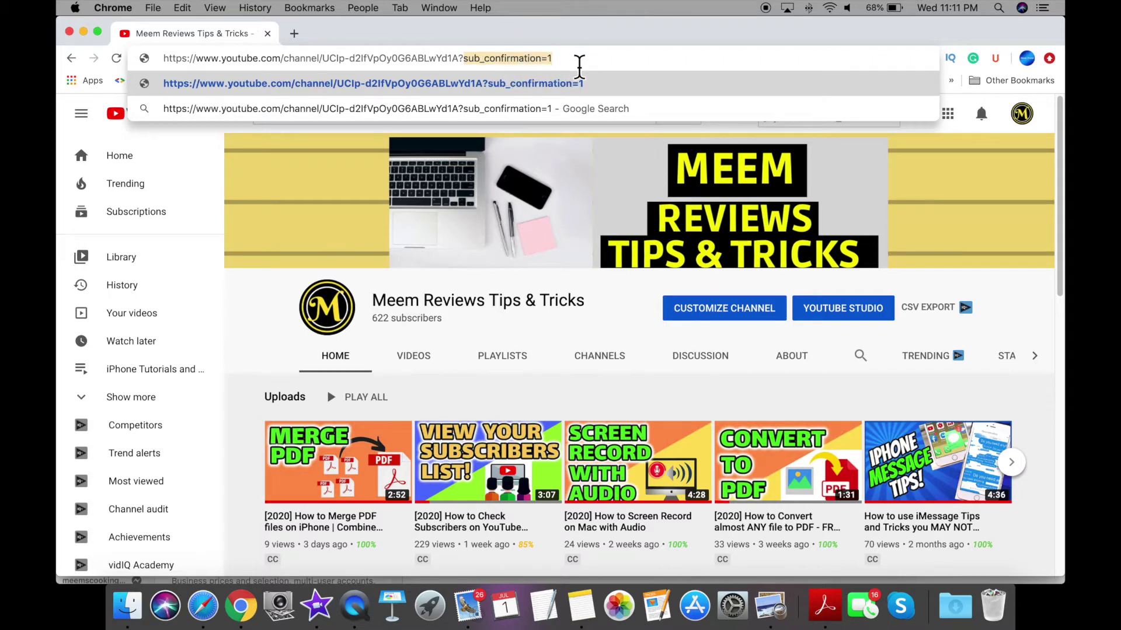
click(579, 65)
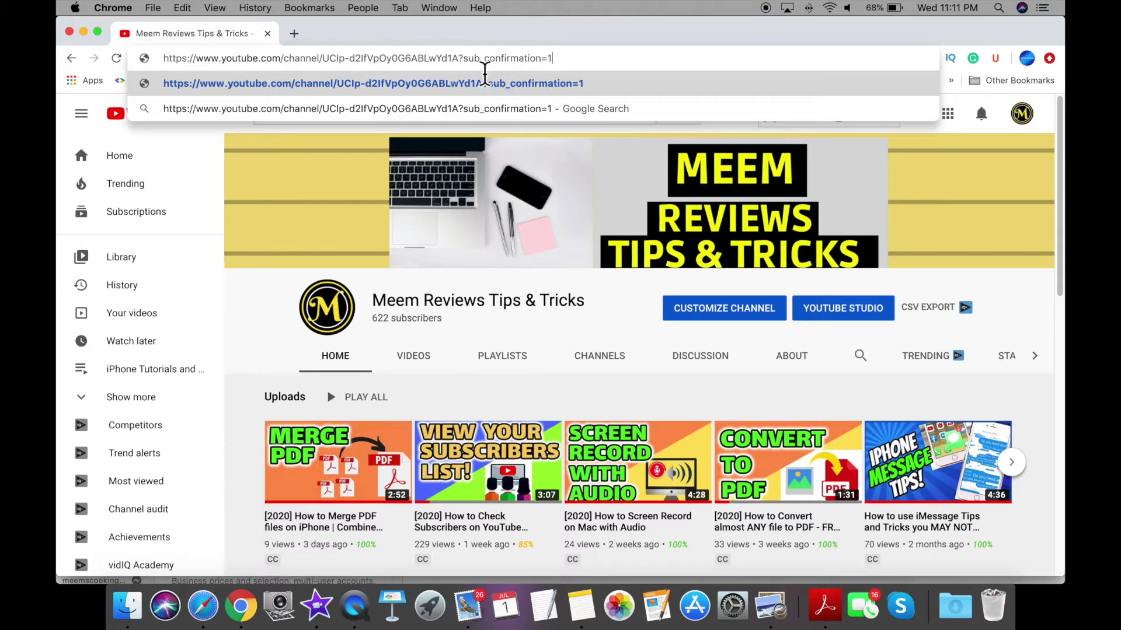
drag(569, 65, 152, 62)
key(super+c)
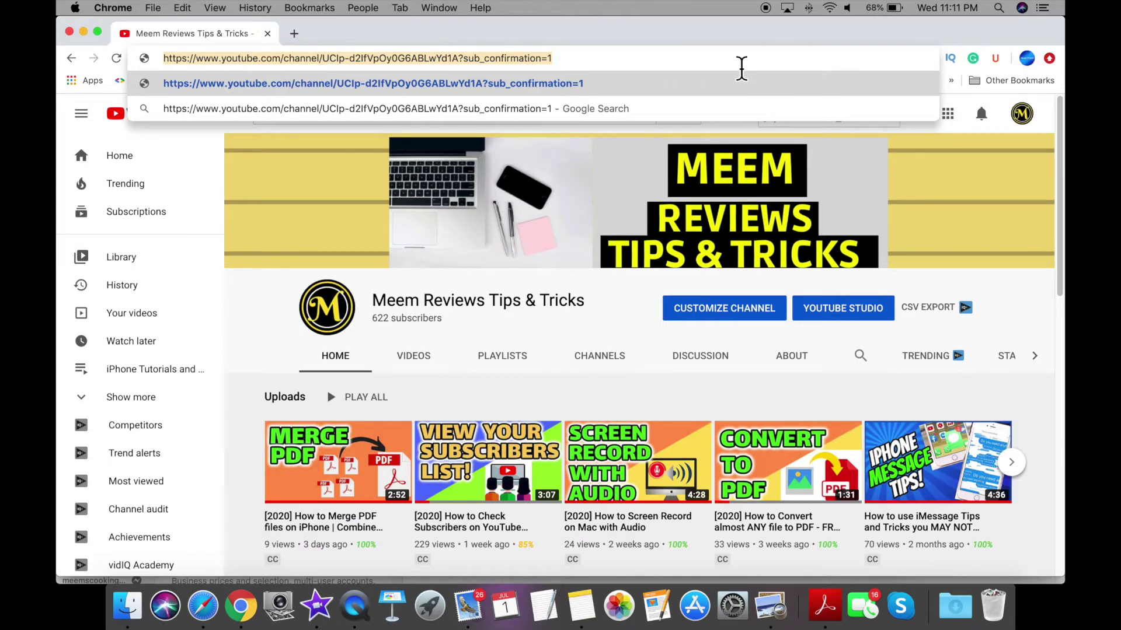
Step: Paste the full channel subscribe URL into the note and delete the leftover ?sub_confirmation=1 line
click(581, 607)
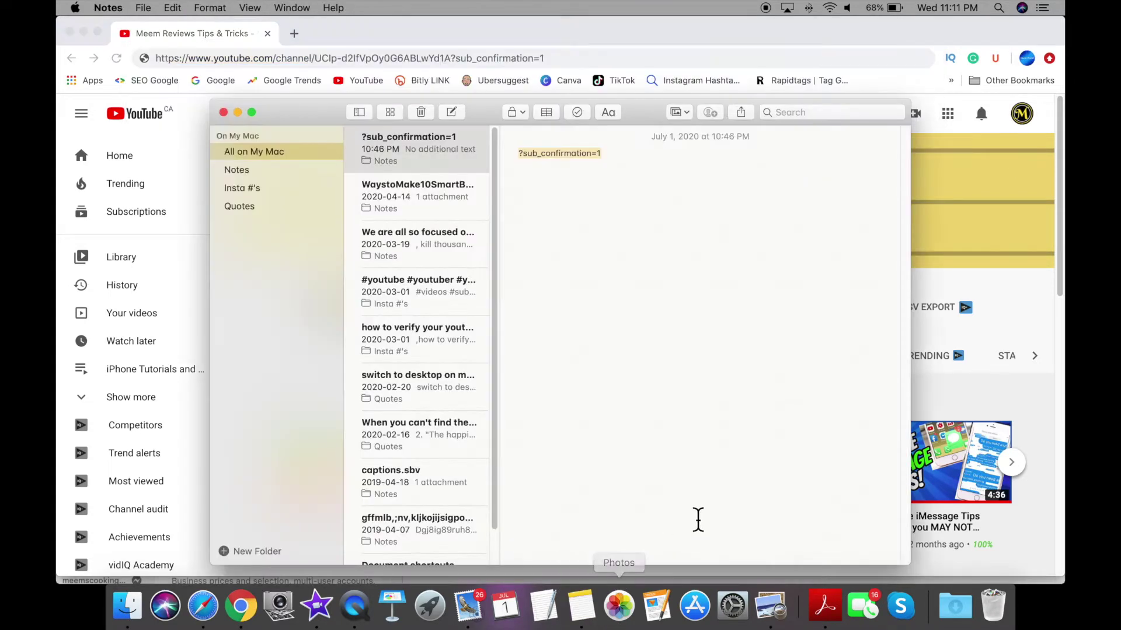
click(590, 242)
key(Return)
key(Return)
key(super+v)
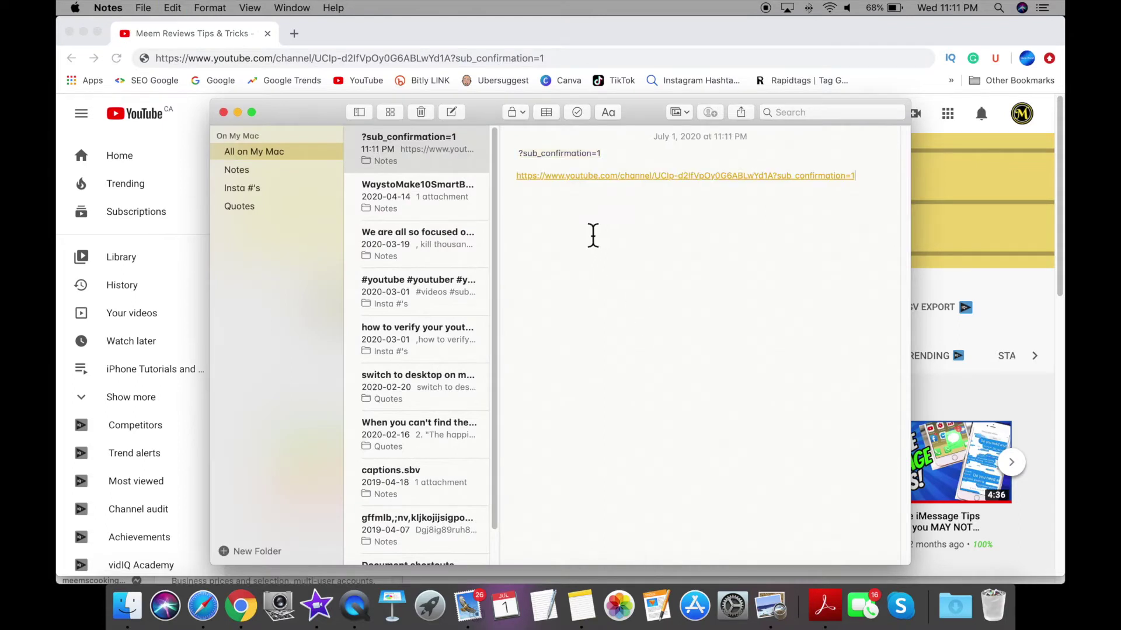
drag(610, 155, 505, 155)
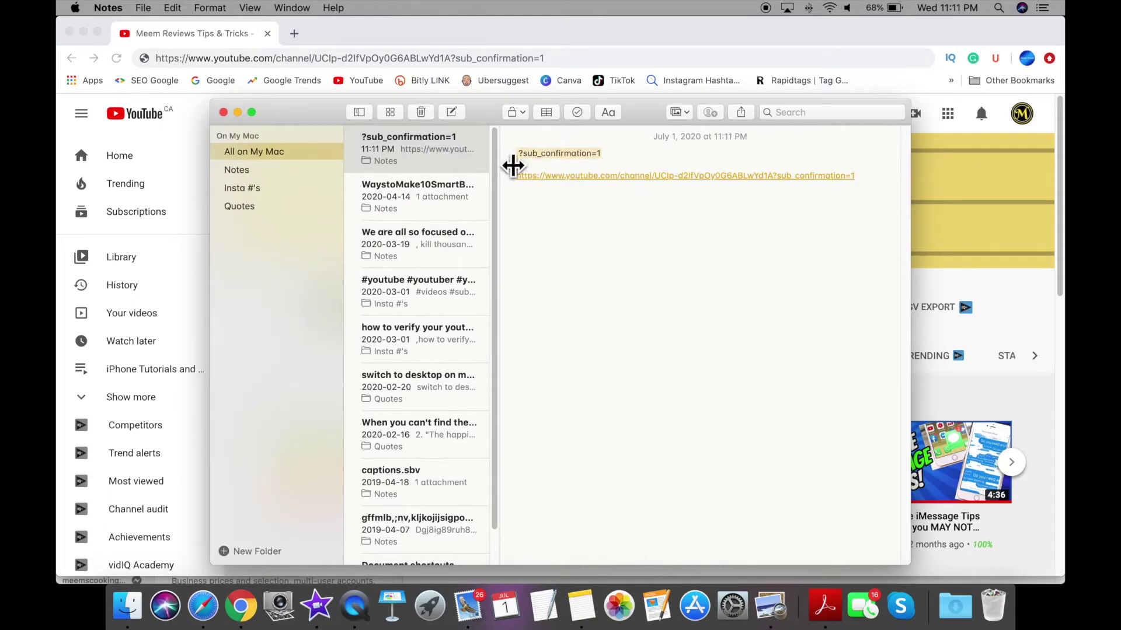
key(BackSpace)
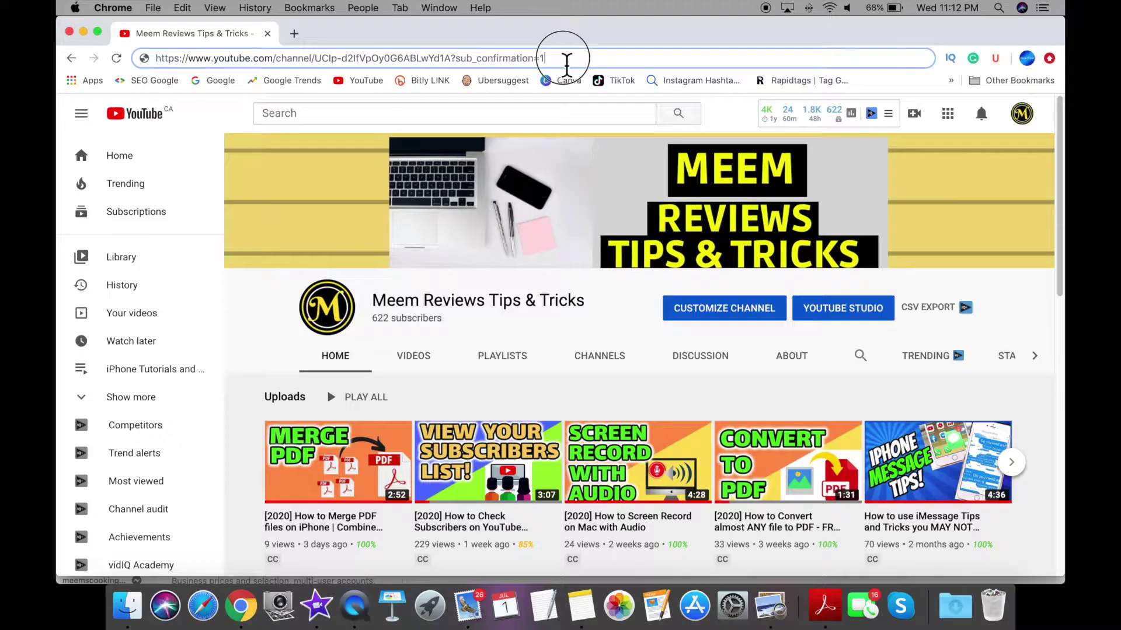
Step: Copy the complete sub_confirmation=1 channel URL from the address bar and open a new tab
drag(566, 59, 185, 61)
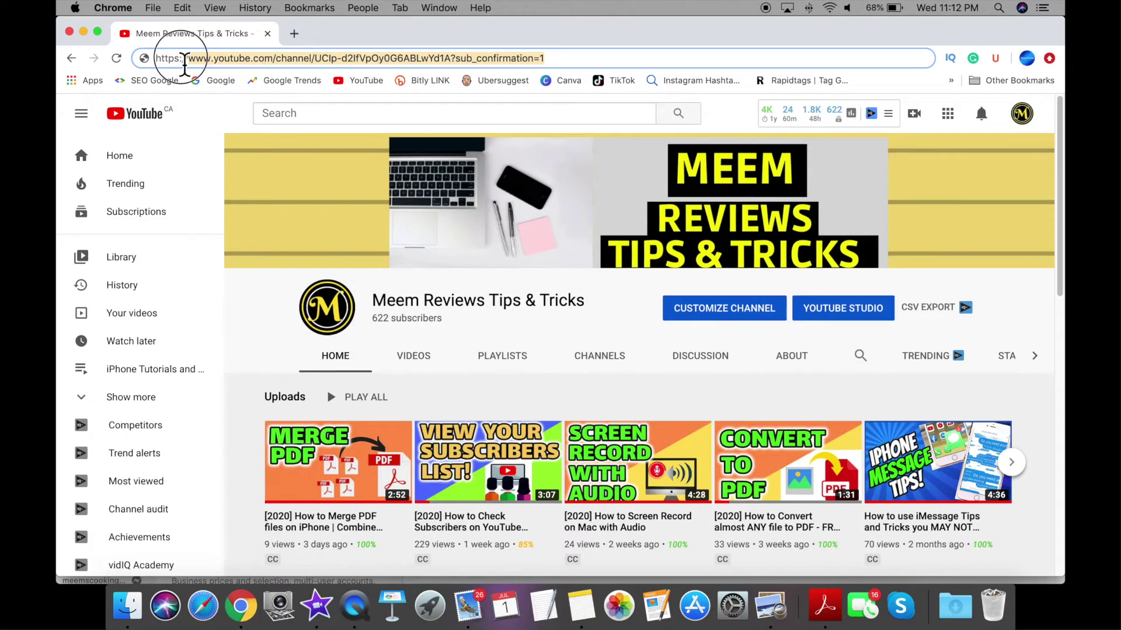
drag(185, 61, 155, 57)
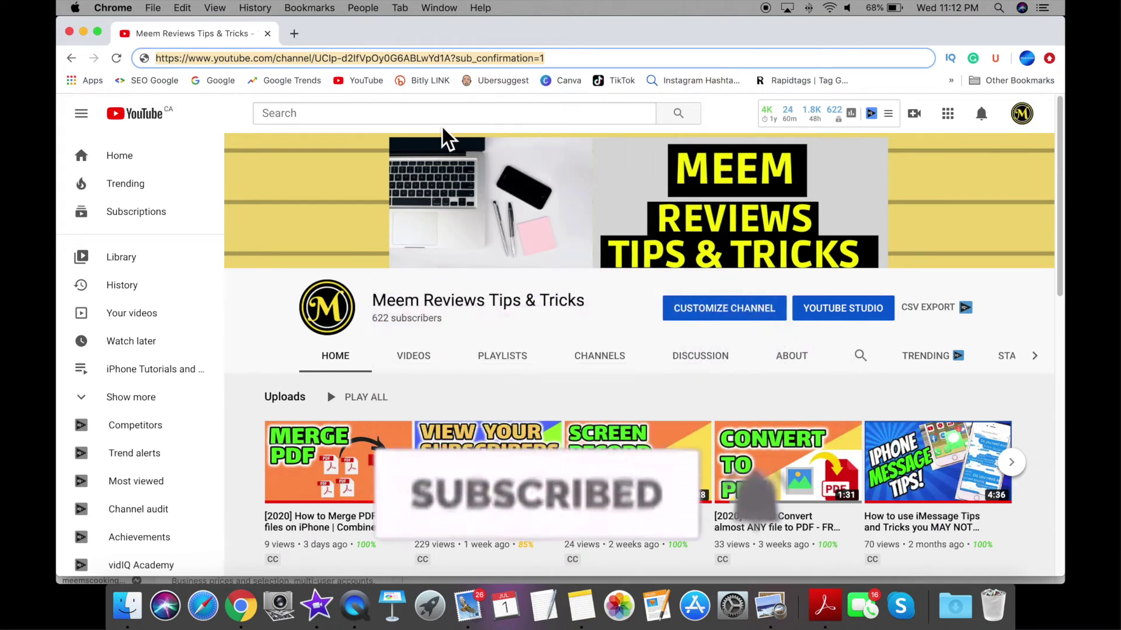
click(294, 34)
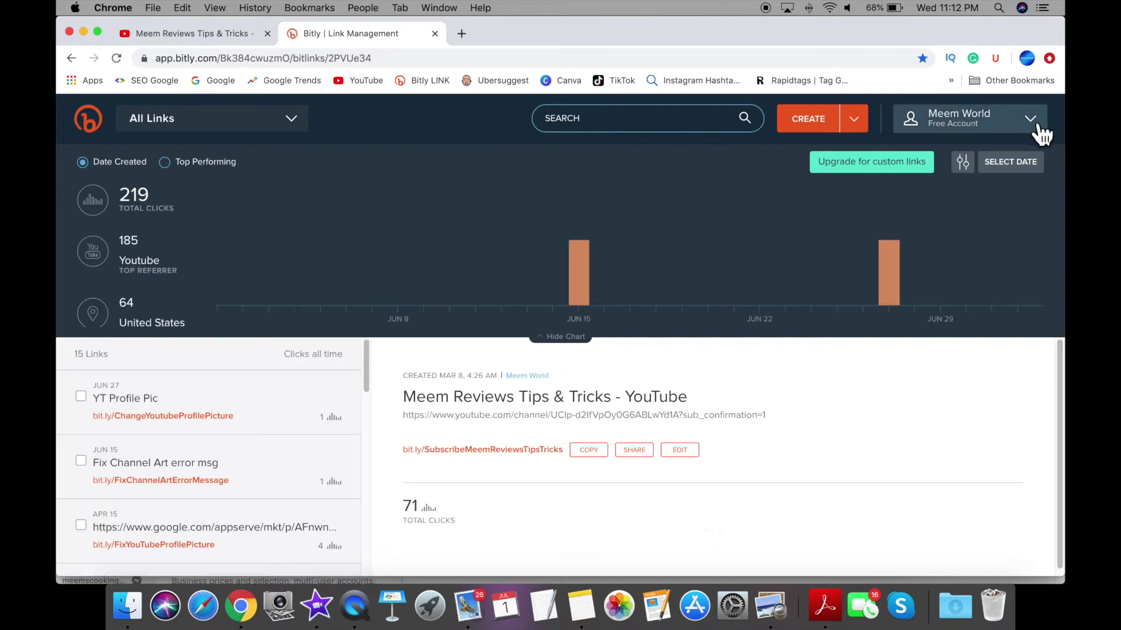
Step: Create a new Bitly short link from the pasted channel subscribe URL
click(852, 119)
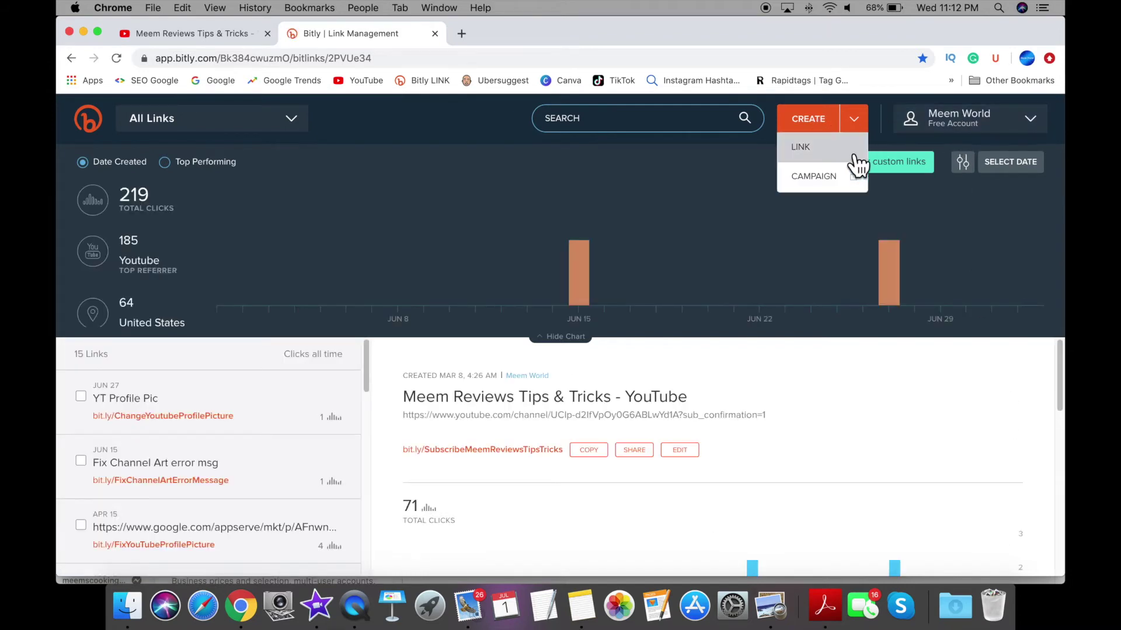
click(834, 148)
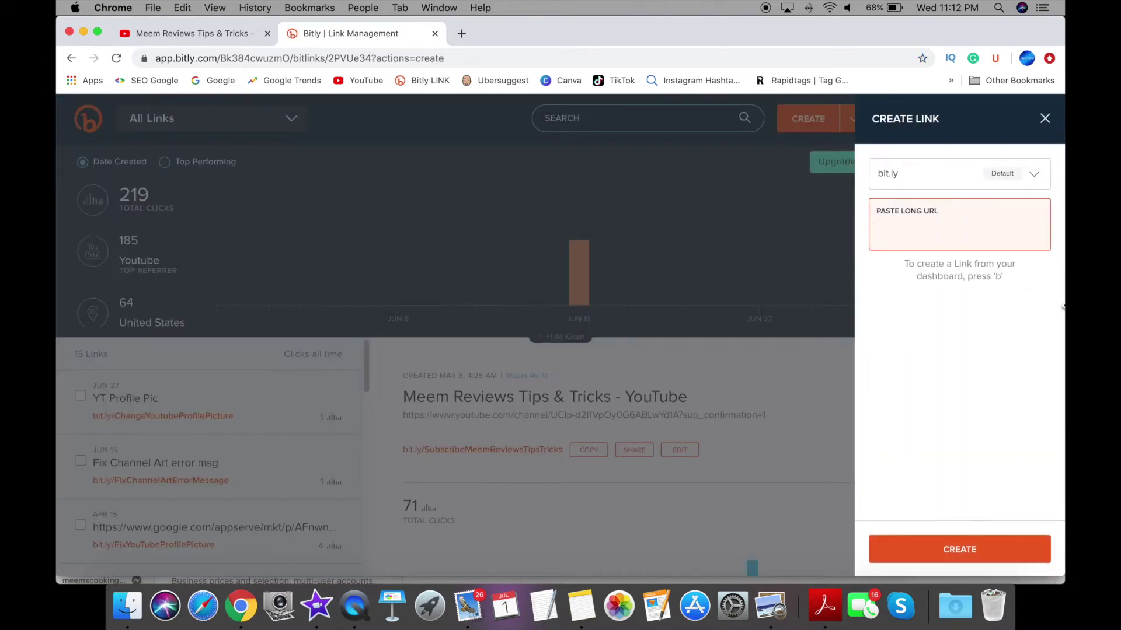
text(https://www.youtube.com/channel/UClp-d2IfVpOy0G6ABLwYd1A?sub_confirmation=1)
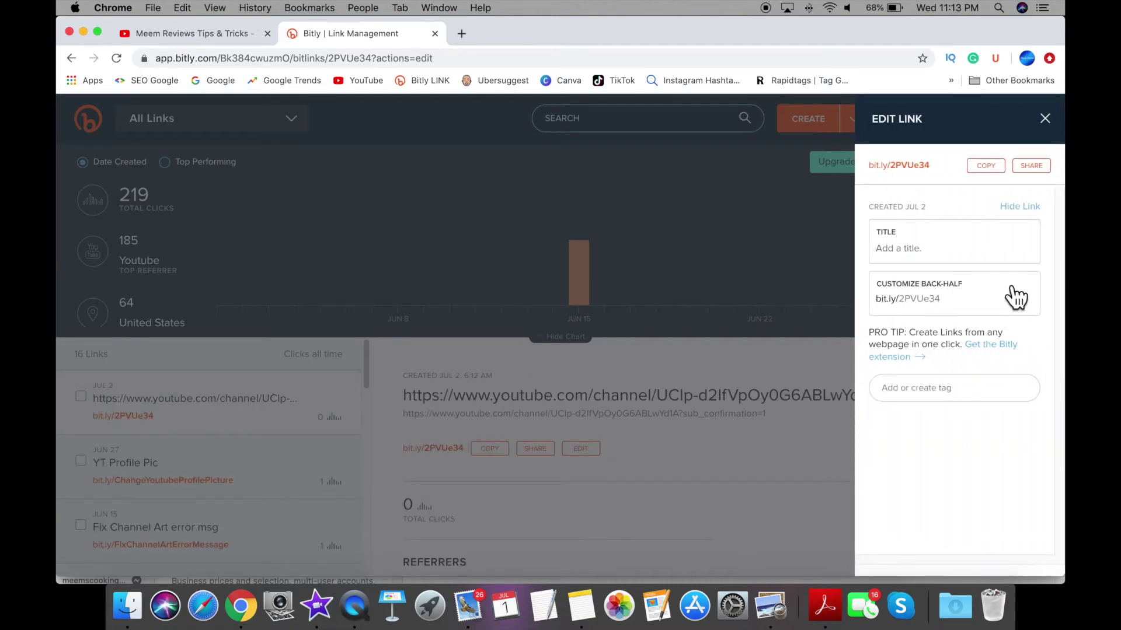
click(967, 254)
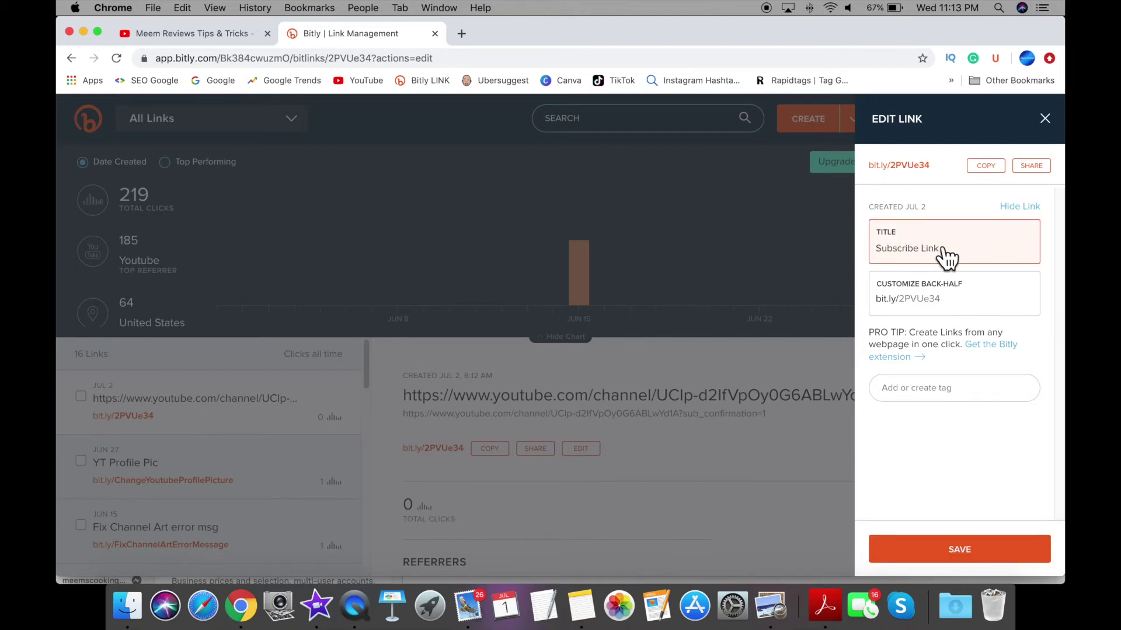
Step: Change the back-half from 2PVUe34 to SubscribeChannelName, save, and close the edit panel
click(968, 309)
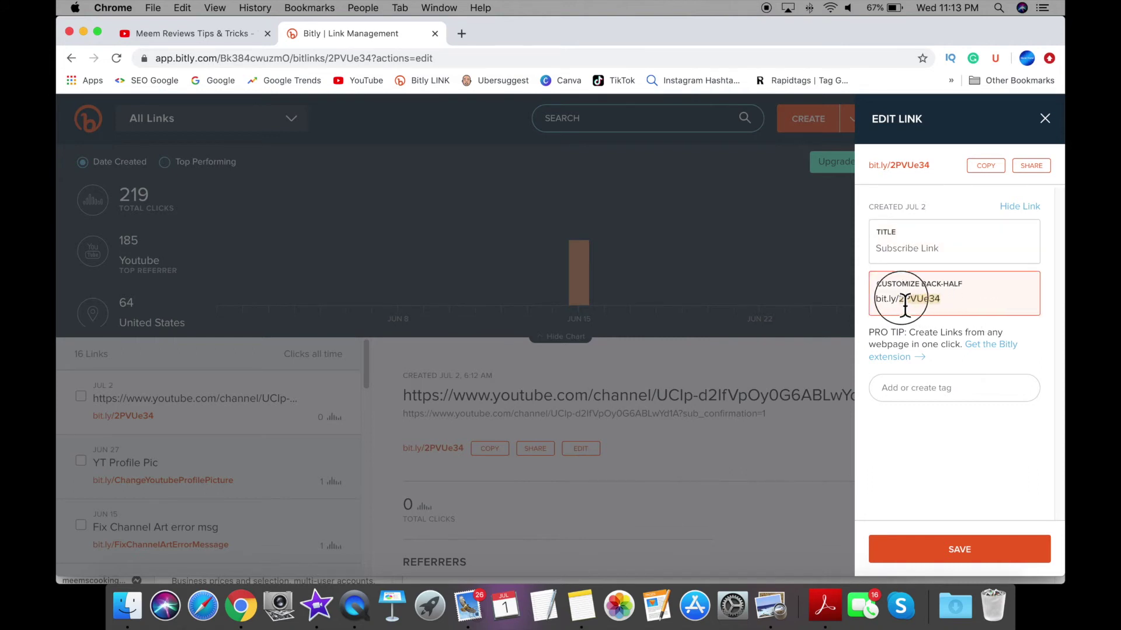
drag(875, 300, 1014, 313)
key(BackSpace)
text(SubscribeChannelName)
click(996, 549)
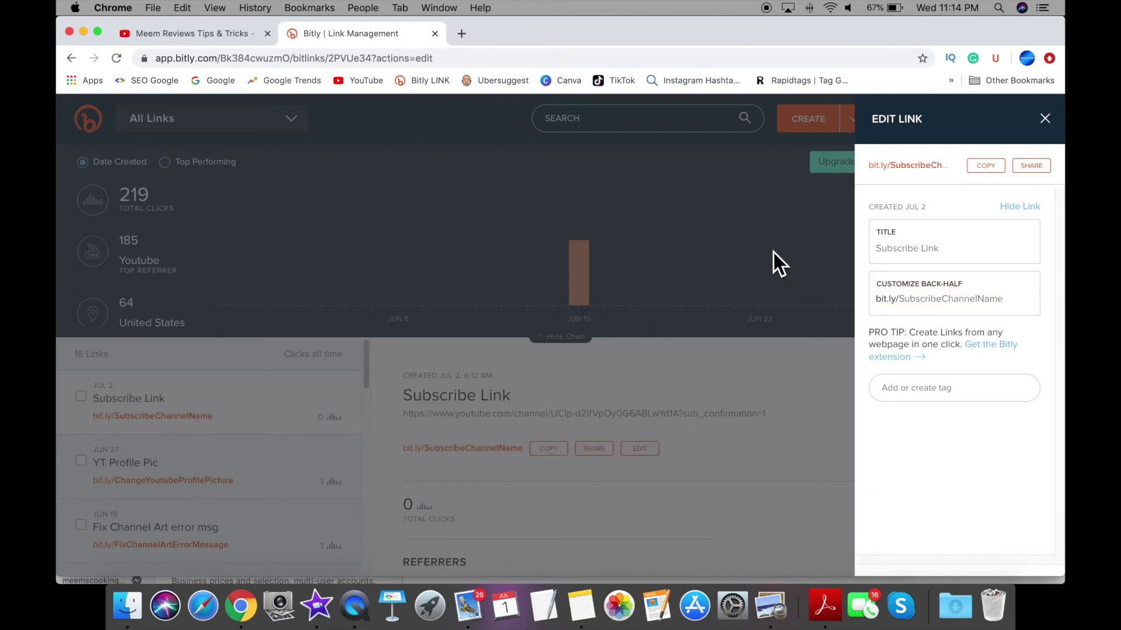
click(1045, 119)
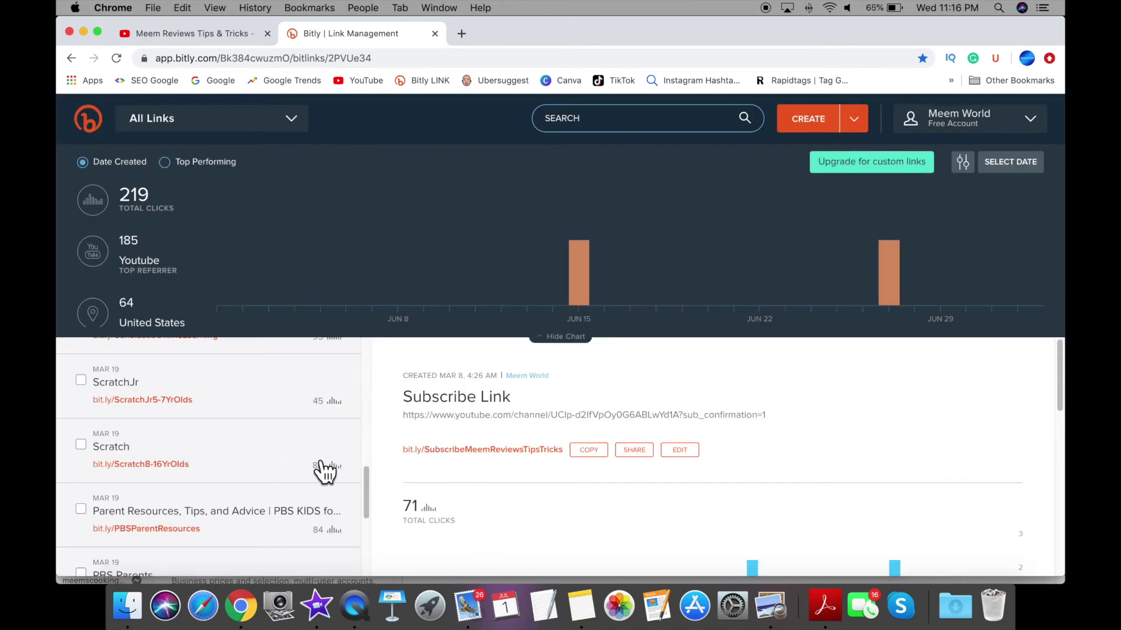
Step: Open the older Subscribe Link and scroll through its stats showing 71 total clicks
scroll(321, 470, down, 5)
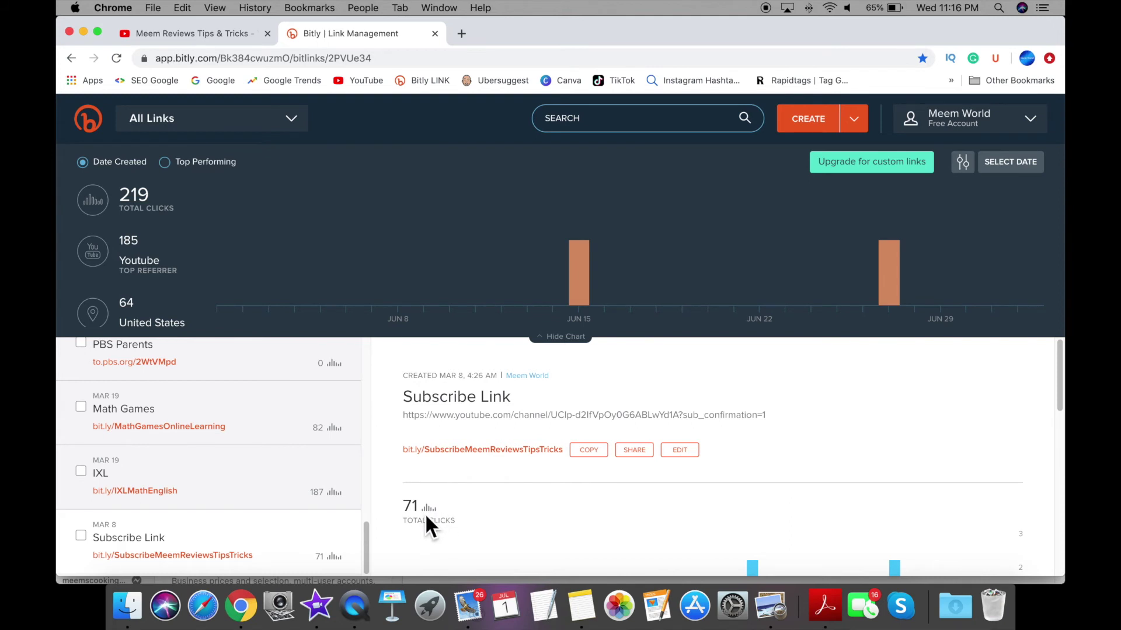
click(408, 510)
click(410, 512)
double_click(423, 507)
scroll(653, 511, down, 8)
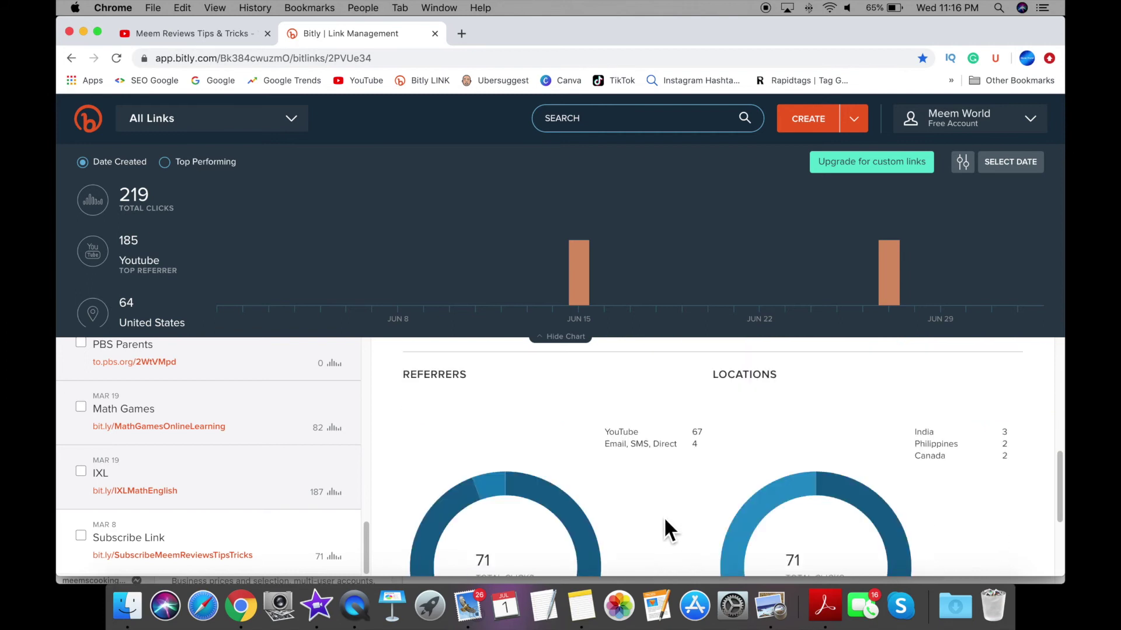
scroll(704, 478, down, 3)
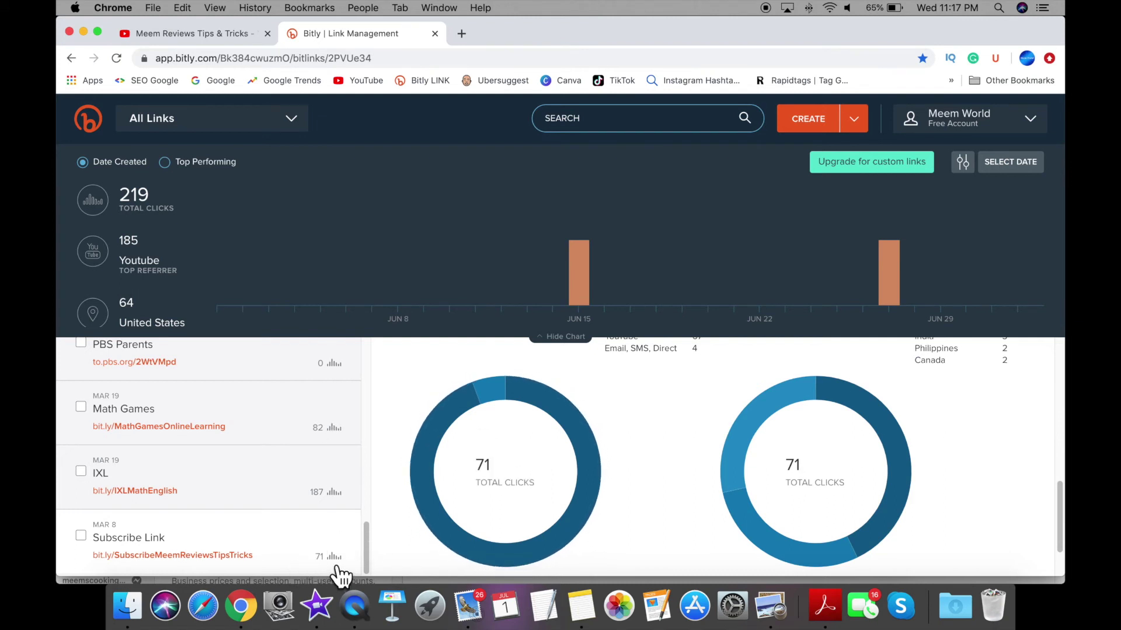
scroll(501, 515, up, 2)
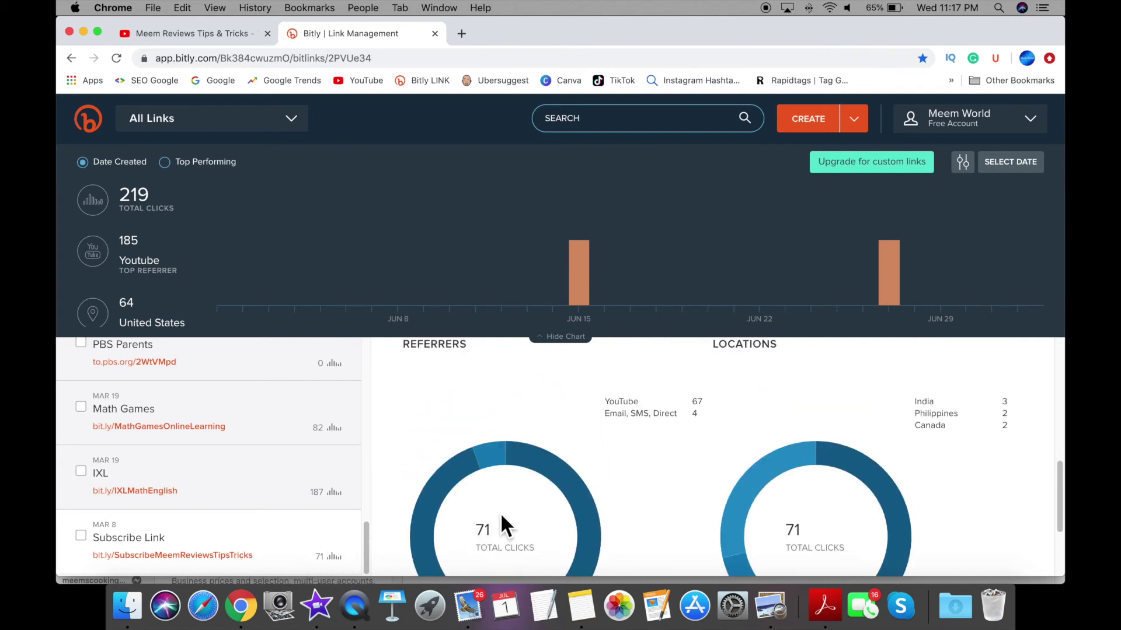
scroll(499, 513, up, 5)
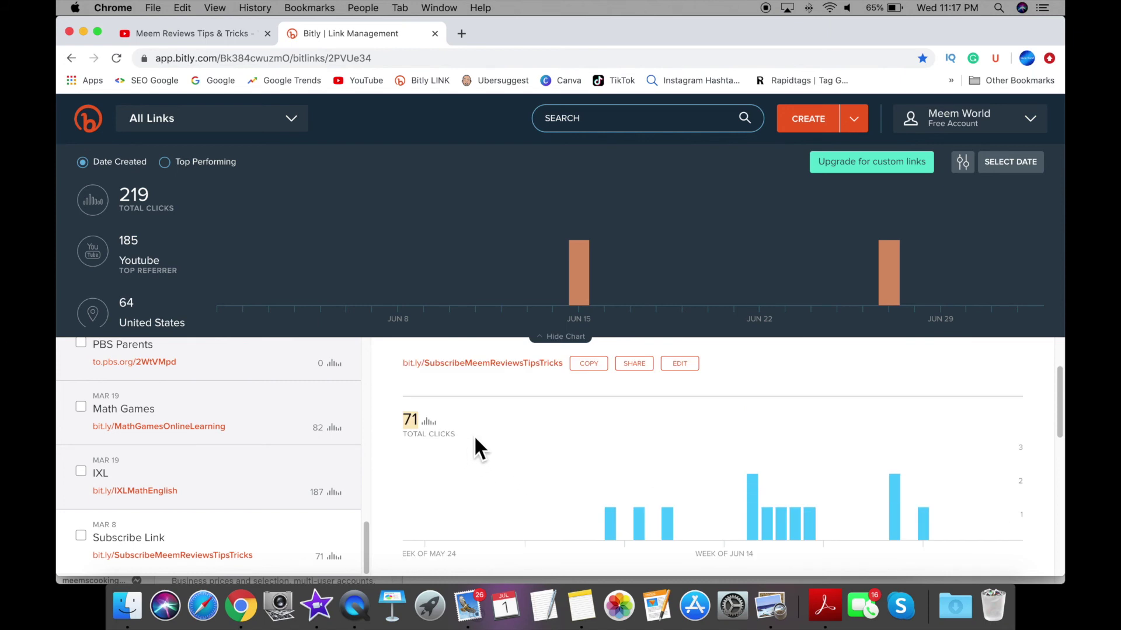
scroll(464, 379, up, 3)
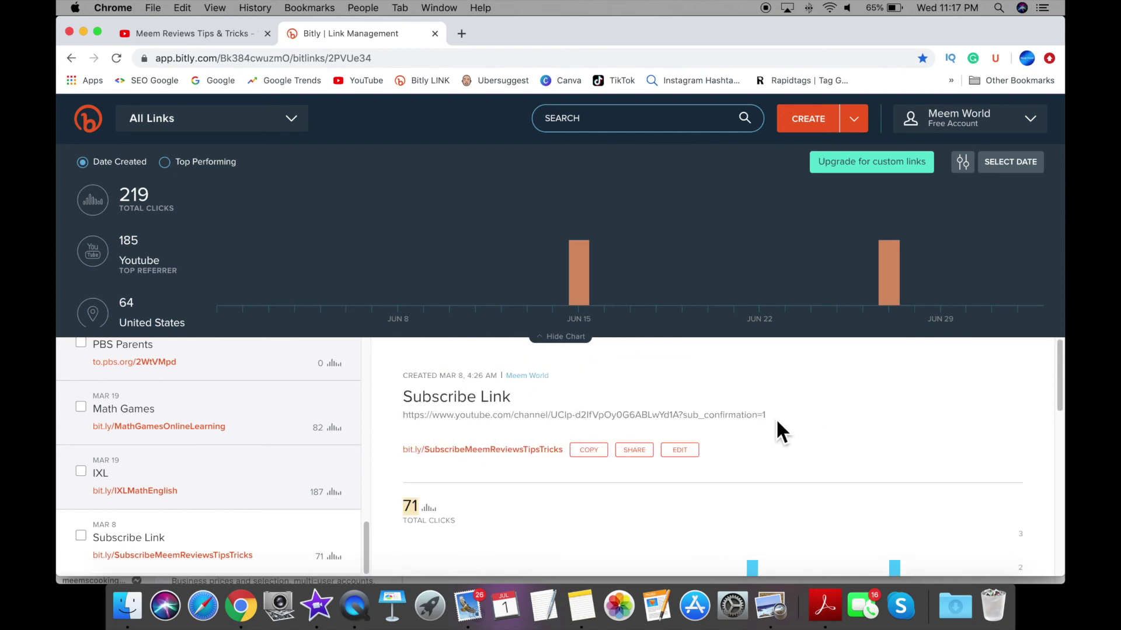
Step: Check the link's long destination URL, then return to the YouTube channel tab
drag(776, 421, 484, 419)
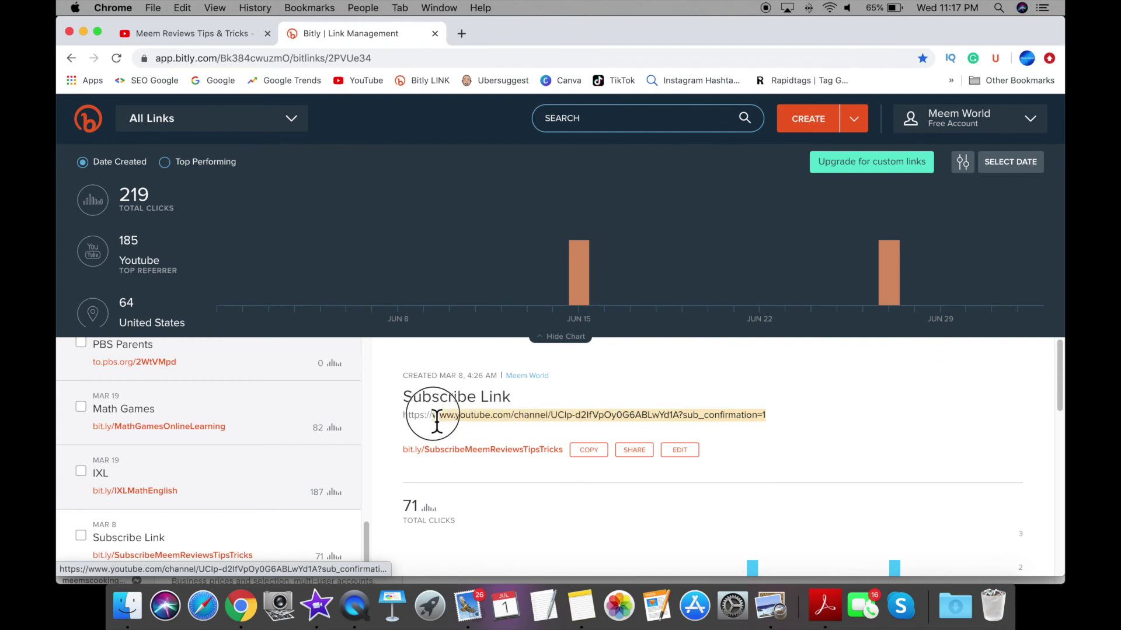
click(816, 465)
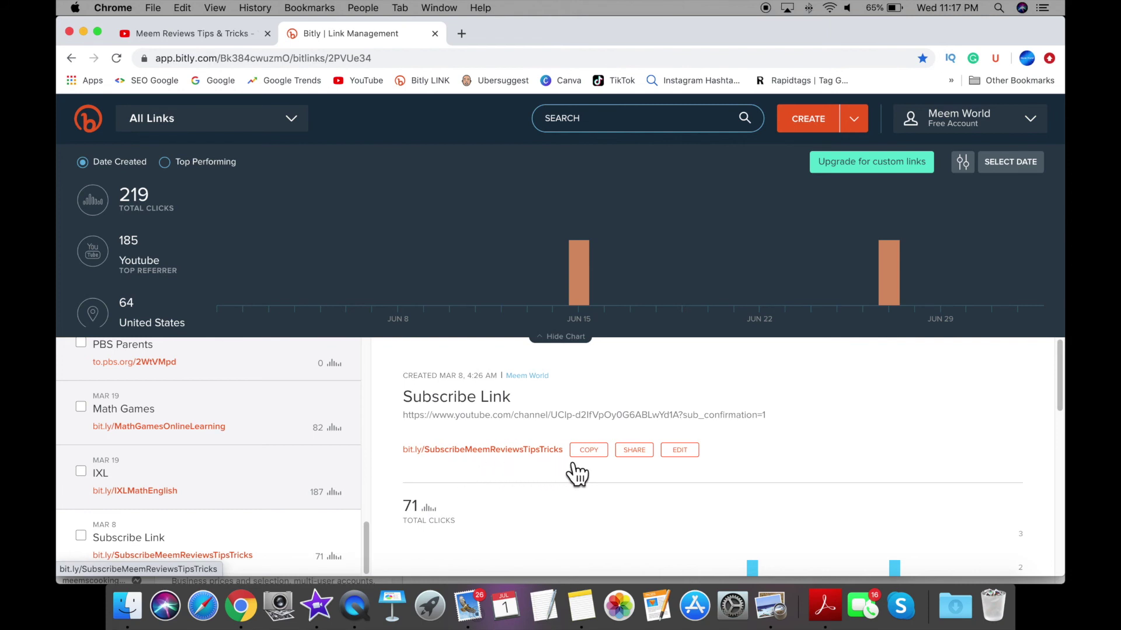
click(192, 34)
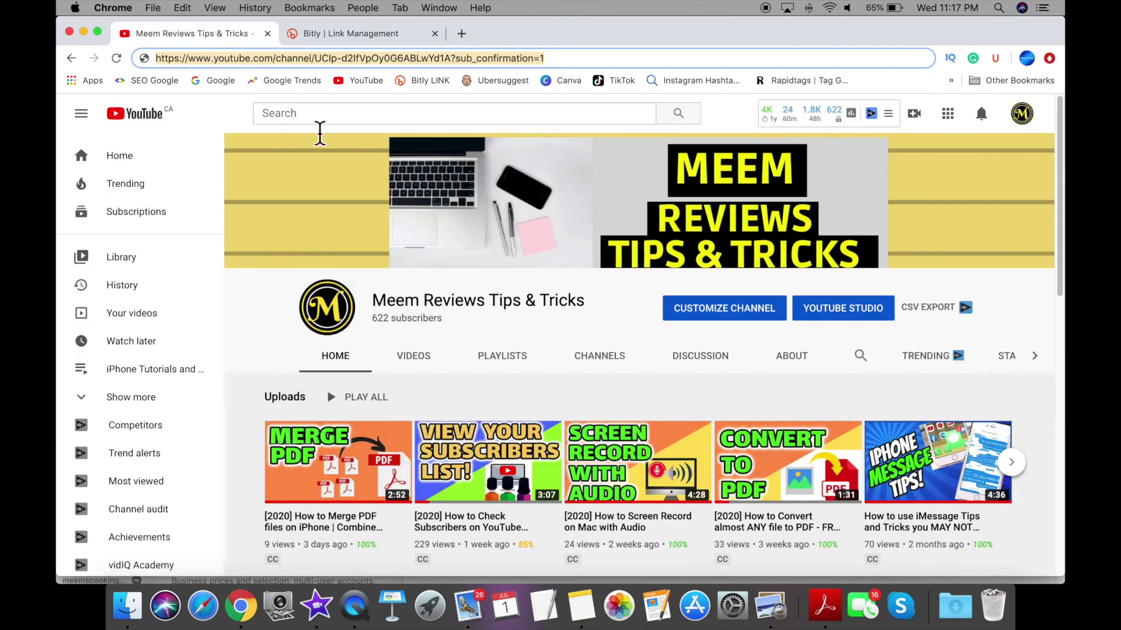
Step: Open YouTube Studio Settings > Upload defaults to view the description with the bit.ly subscribe link
click(1022, 117)
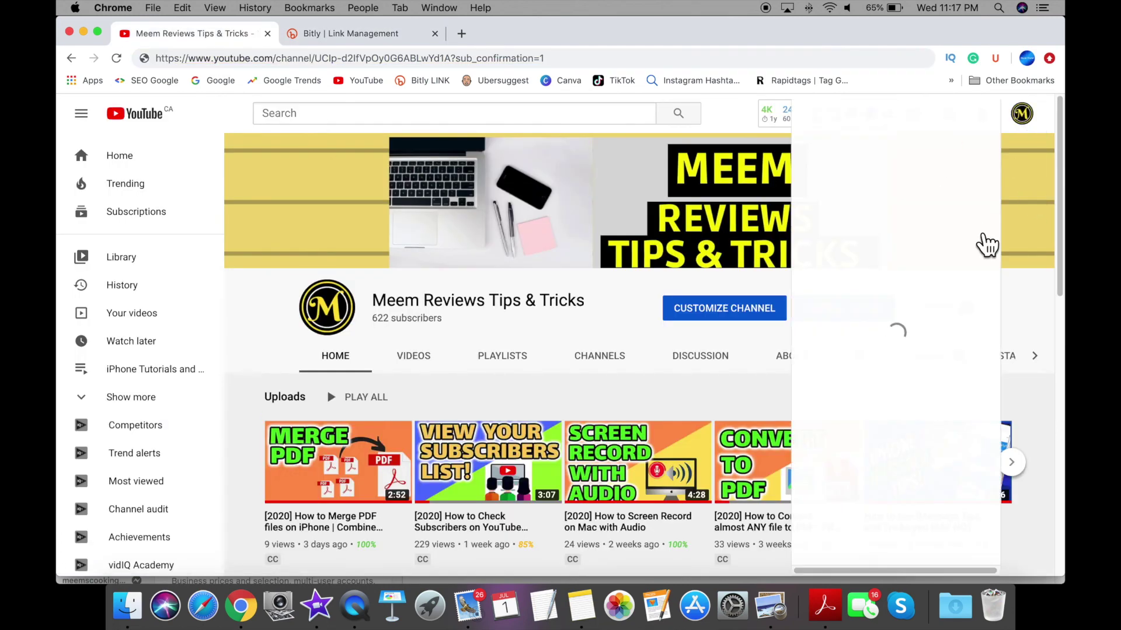
click(922, 239)
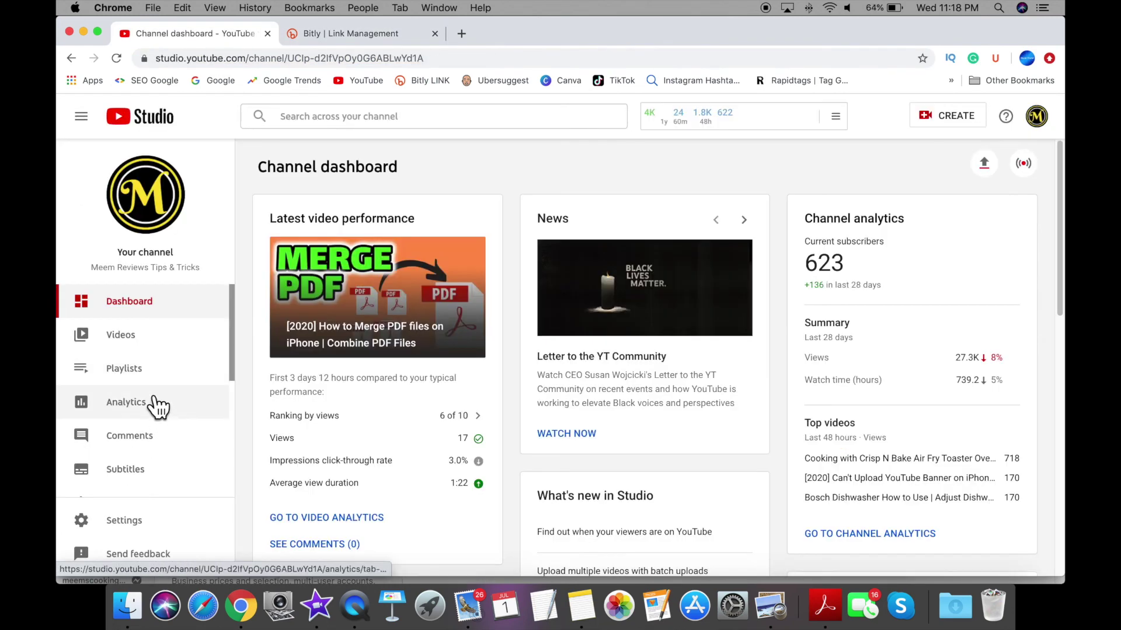
click(142, 528)
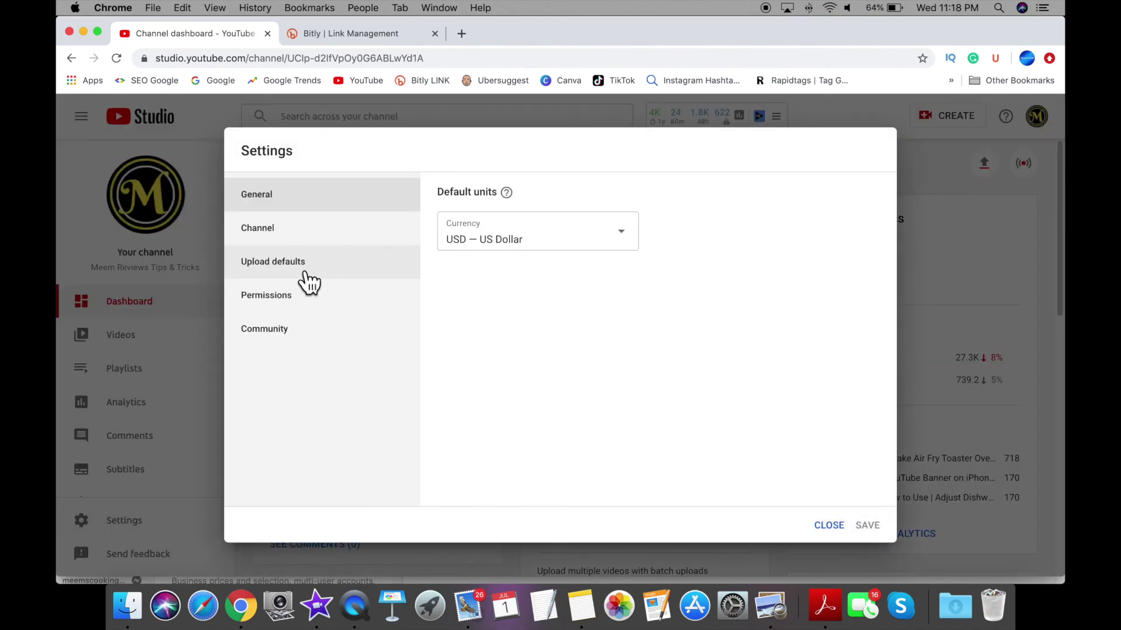
click(308, 282)
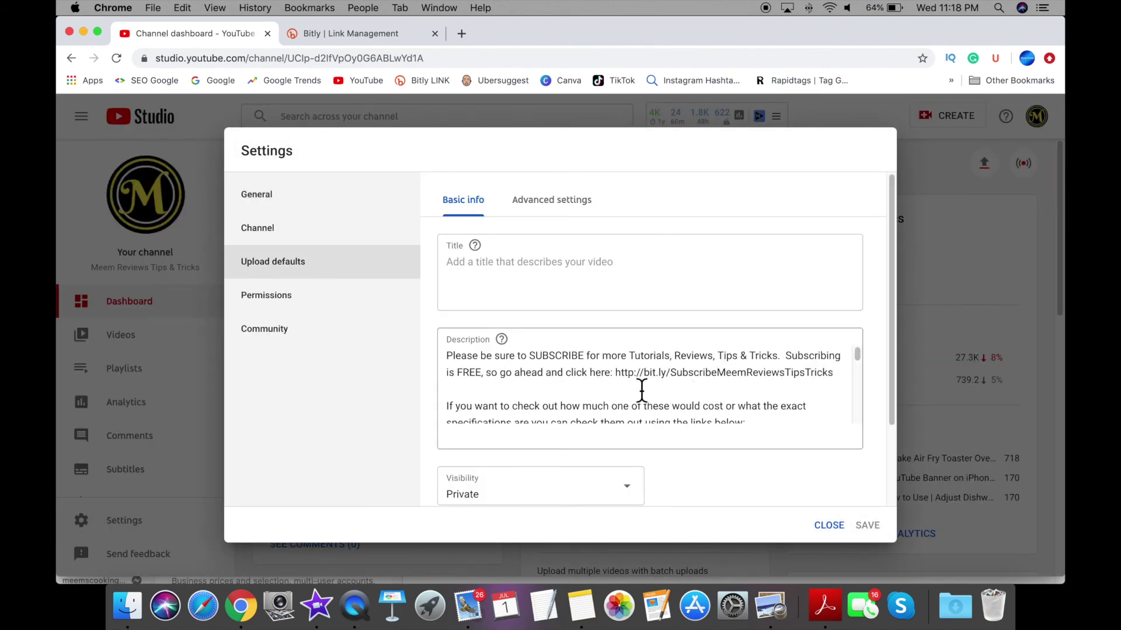